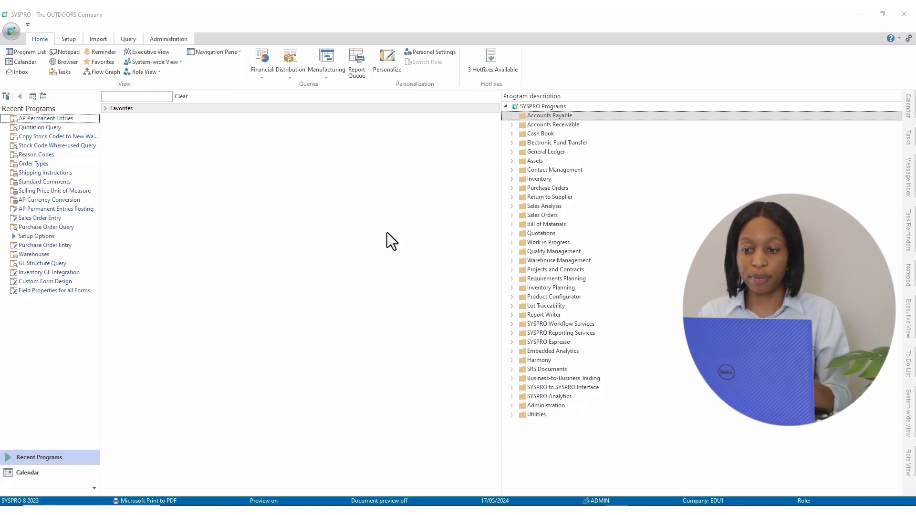
Step: Open the AP Permanent Entries program from the Accounts Payable setup programs and maximize its window
{"action": "left_click", "coordinate": [510, 117]}
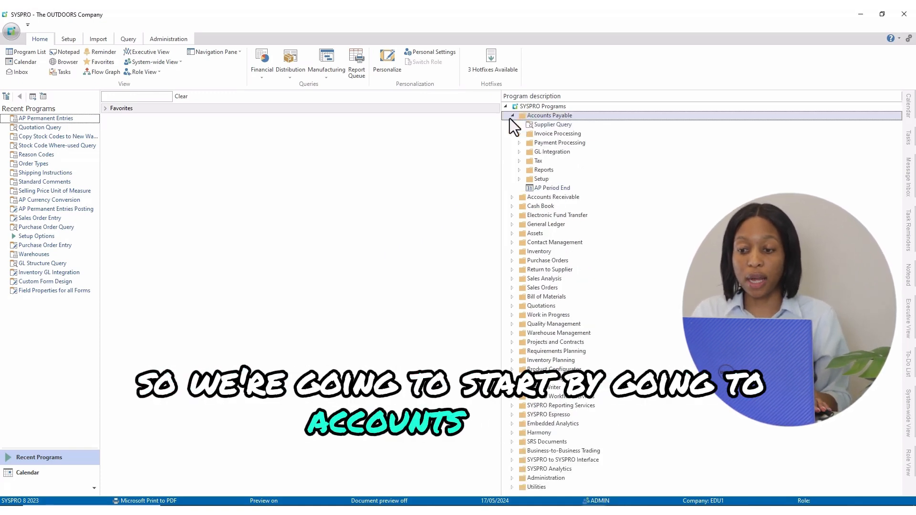
{"action": "left_click", "coordinate": [518, 180]}
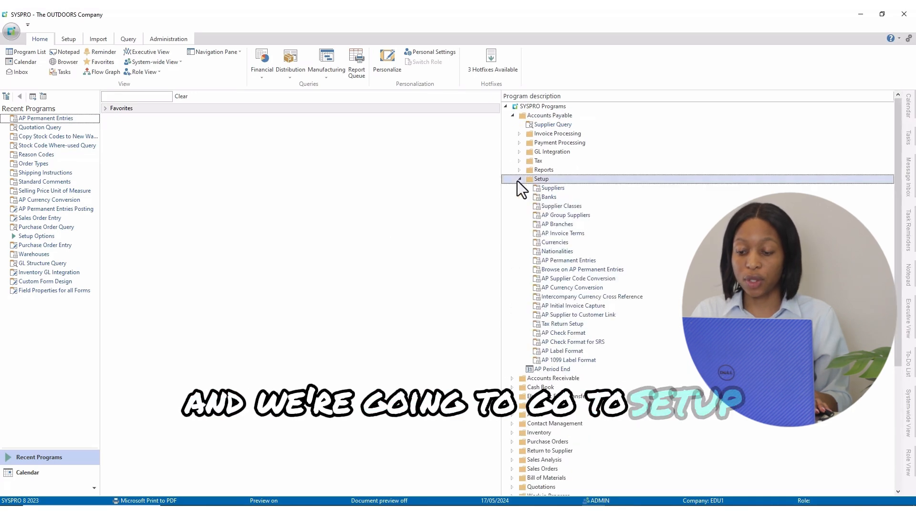
{"action": "double_click", "coordinate": [575, 262]}
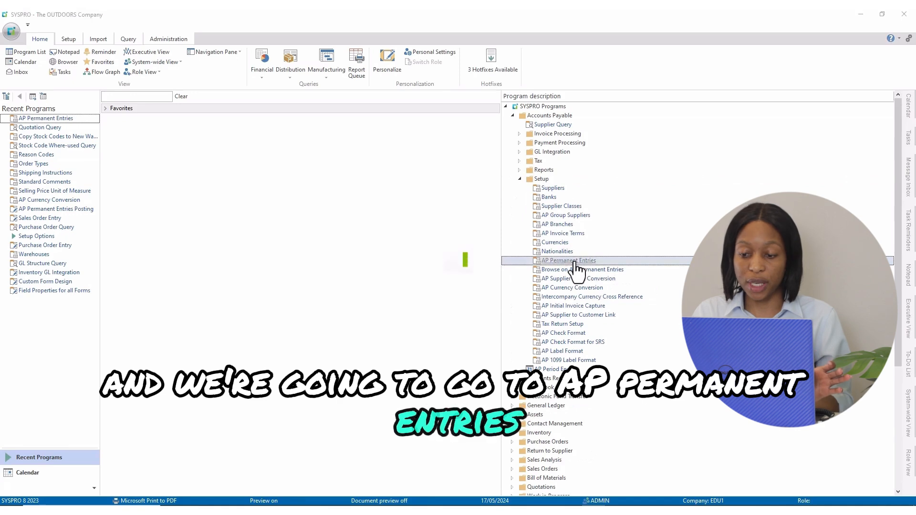
{"action": "left_click", "coordinate": [626, 121]}
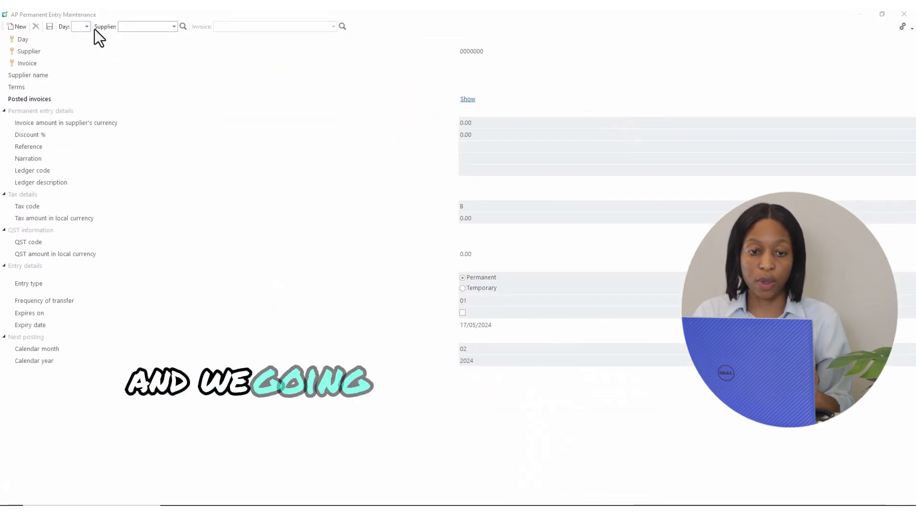
Step: Start a permanent entry for day 25, supplier 16, with the invoice named Rent
{"action": "left_click", "coordinate": [79, 30]}
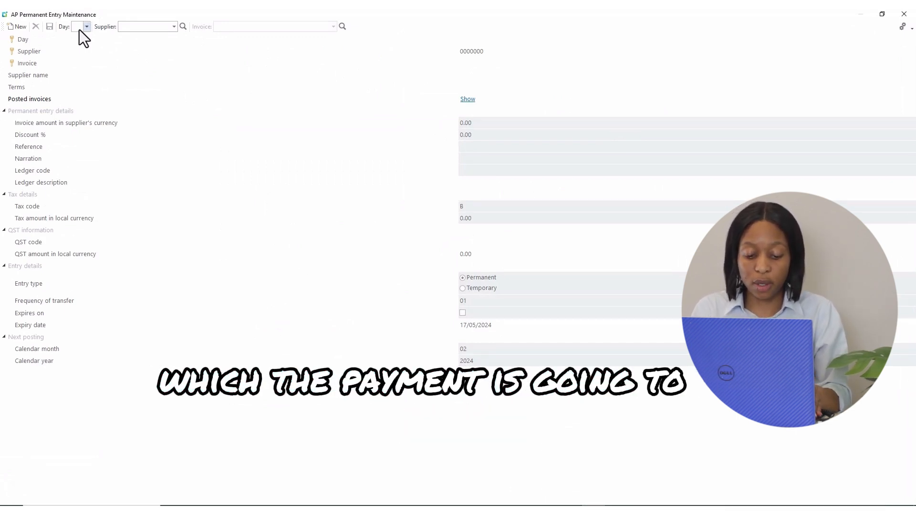
{"action": "type", "text": "25"}
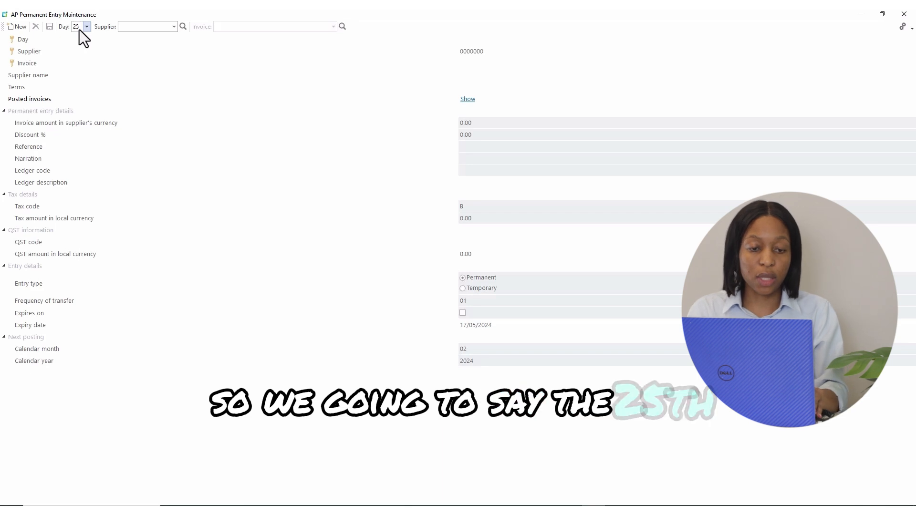
{"action": "key", "text": "Tab"}
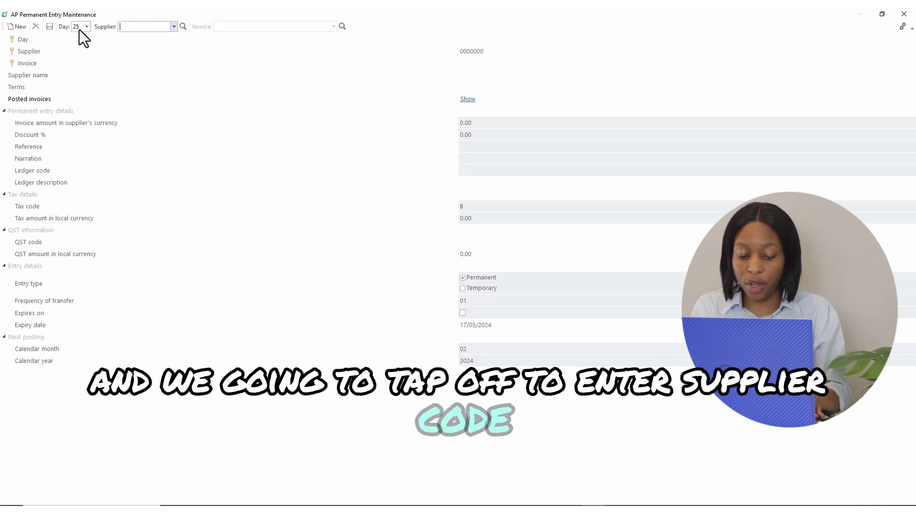
{"action": "type", "text": "16"}
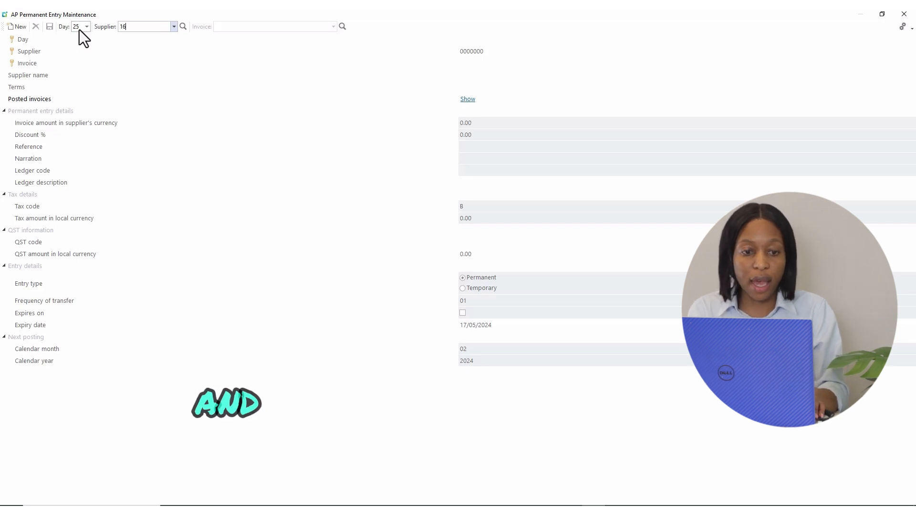
{"action": "key", "text": "Tab"}
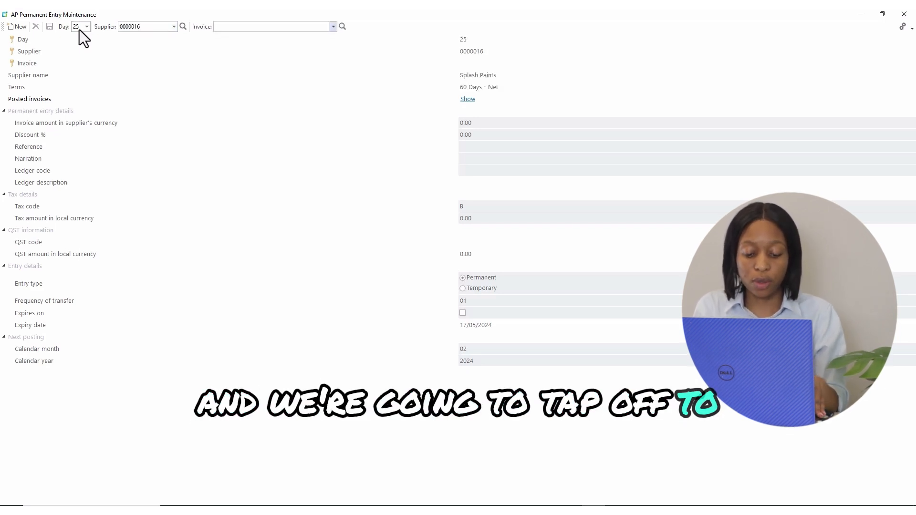
{"action": "type", "text": "Rent"}
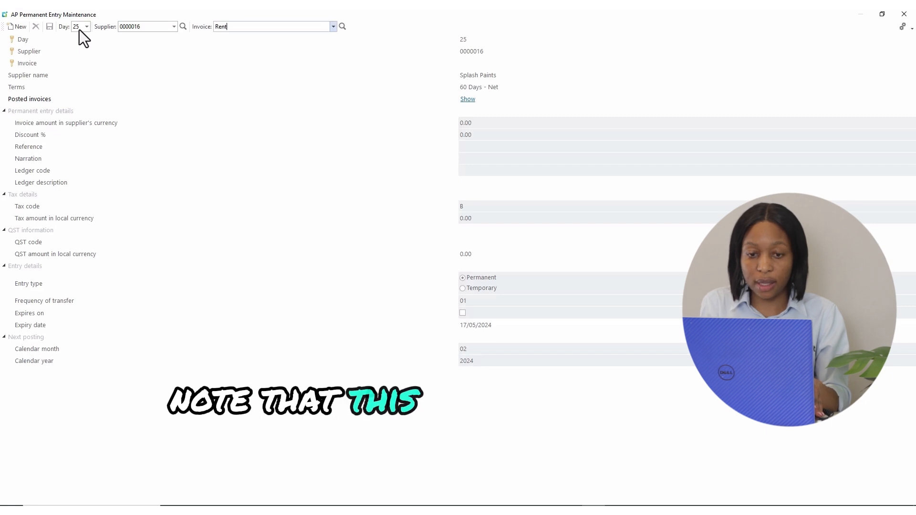
{"action": "key", "text": "Tab"}
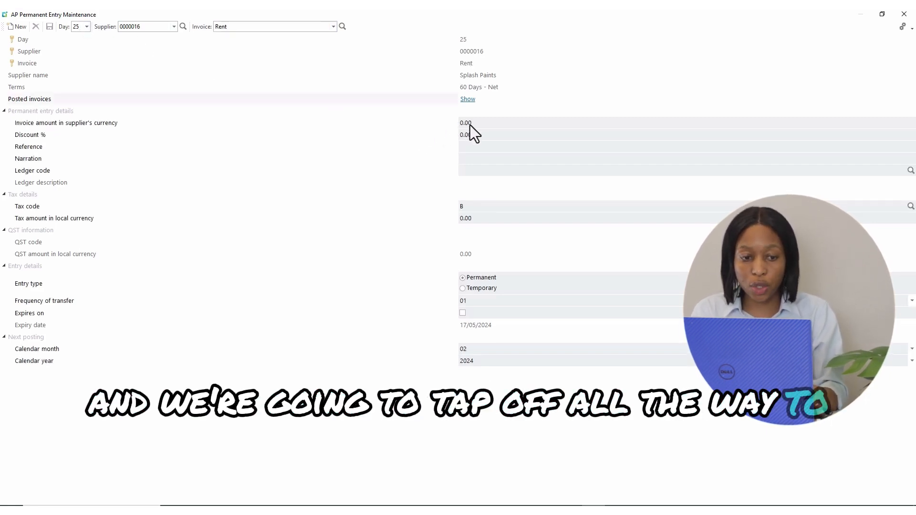
Step: Set the invoice amount in the supplier's currency to 8500 and the reference to Rent
{"action": "left_click", "coordinate": [483, 122]}
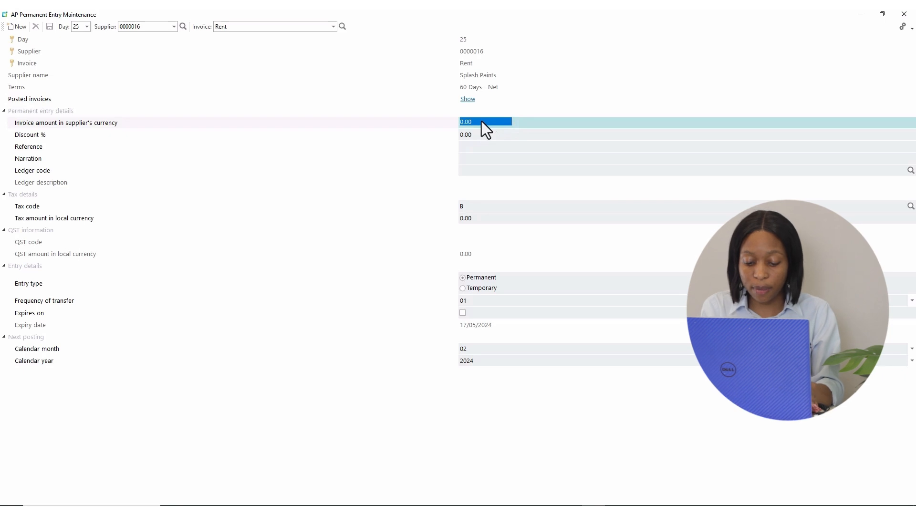
{"action": "type", "text": "85"}
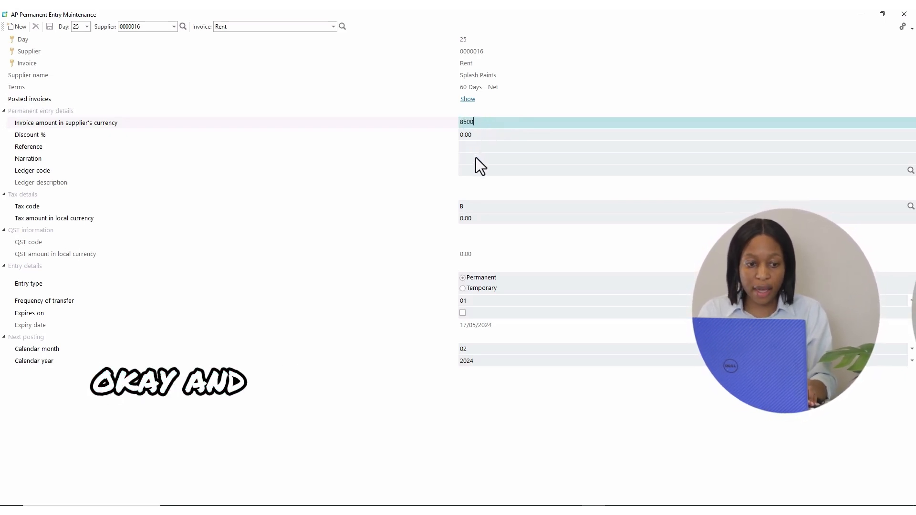
{"action": "key", "text": "Tab"}
{"action": "key", "text": "Tab"}
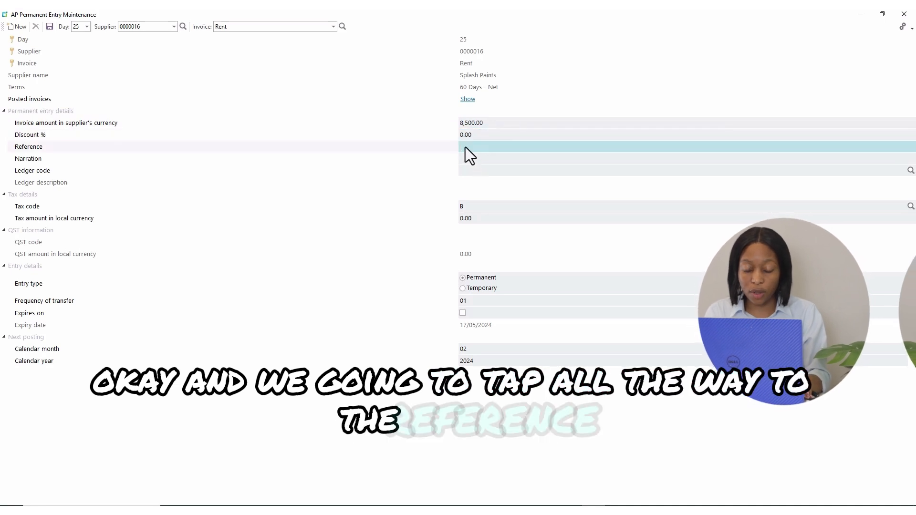
{"action": "type", "text": "Rent"}
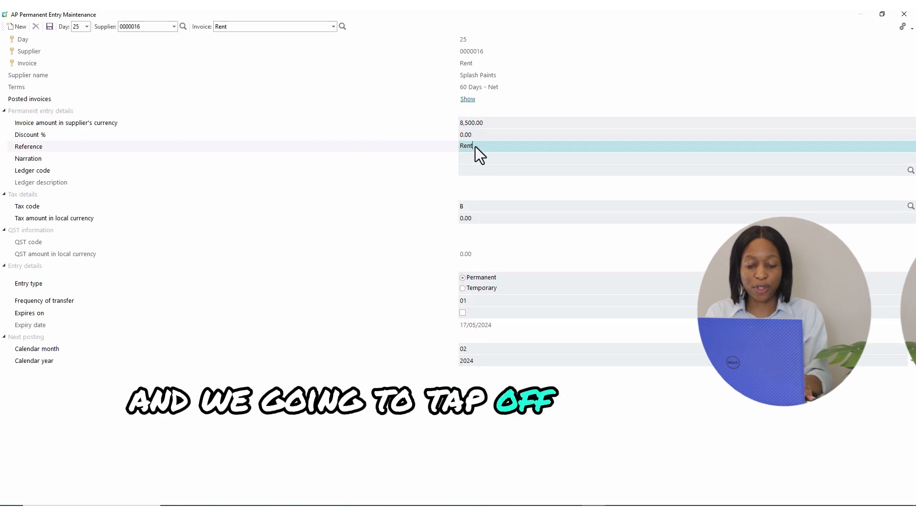
{"action": "key", "text": "Tab"}
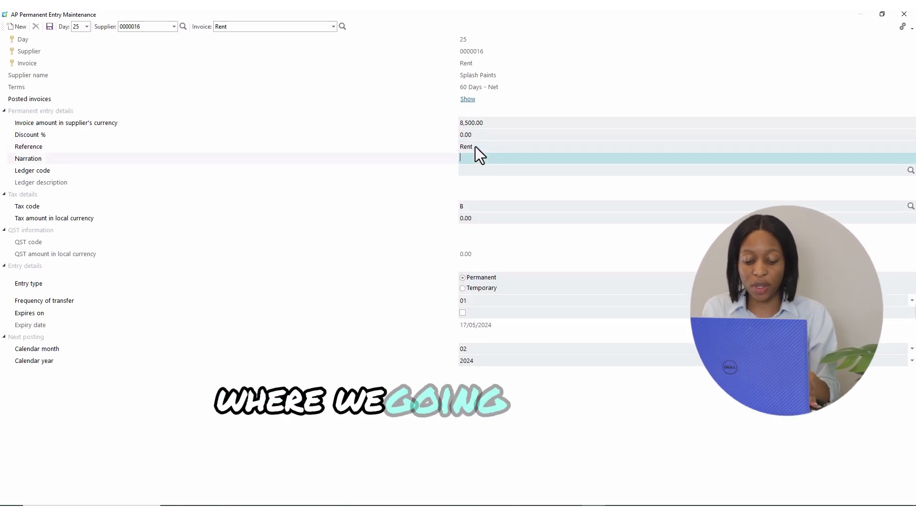
Step: Enter the narration "Rent for office" and the ledger code 20-6500 for the permanent entry
{"action": "type", "text": "Rent - office"}
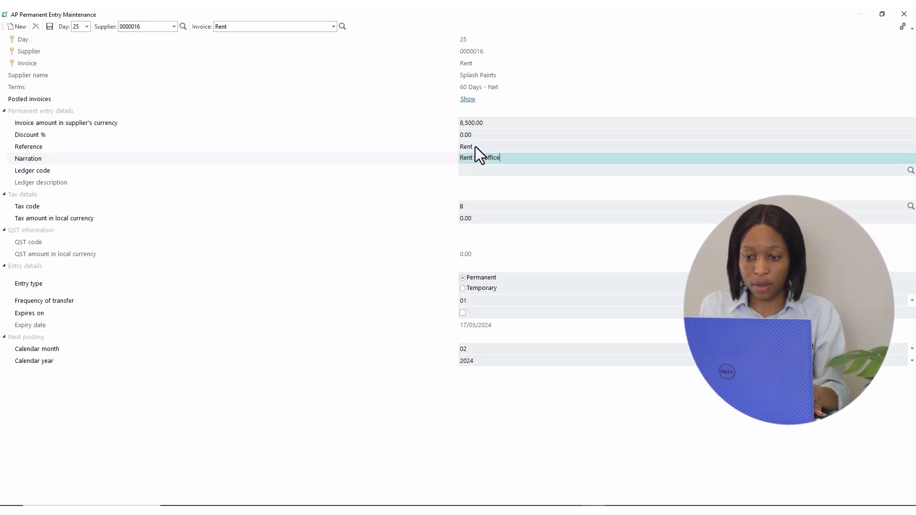
{"action": "key", "text": "Tab"}
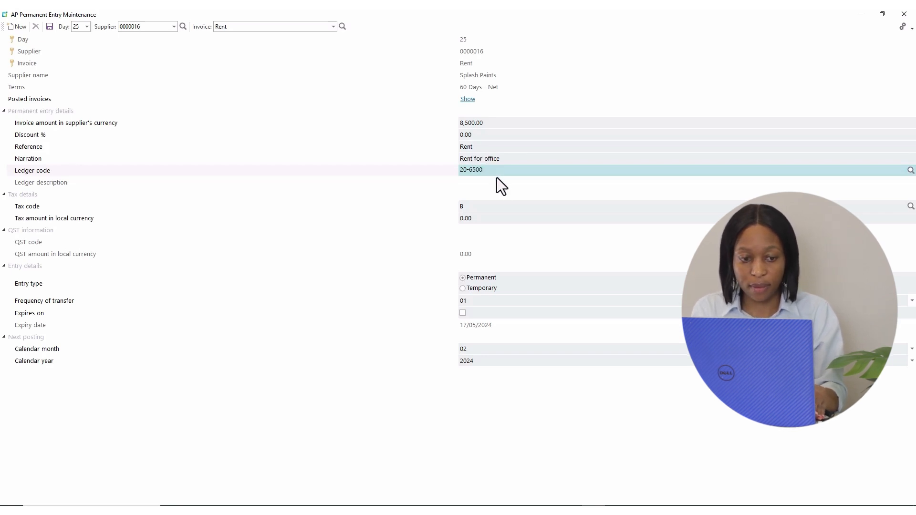
{"action": "left_click", "coordinate": [470, 209]}
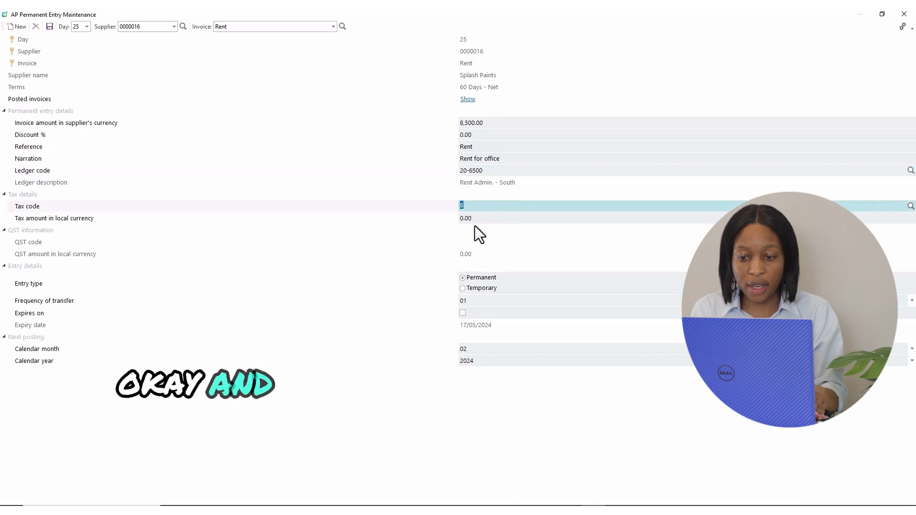
Step: Set the next posting calendar month to 10, save the permanent entry and close its maintenance window
{"action": "left_click", "coordinate": [476, 218]}
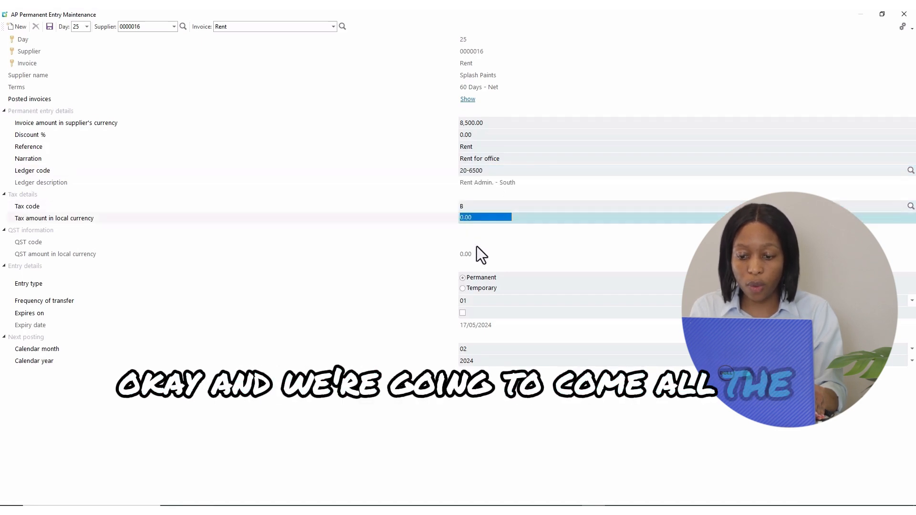
{"action": "left_click", "coordinate": [484, 288]}
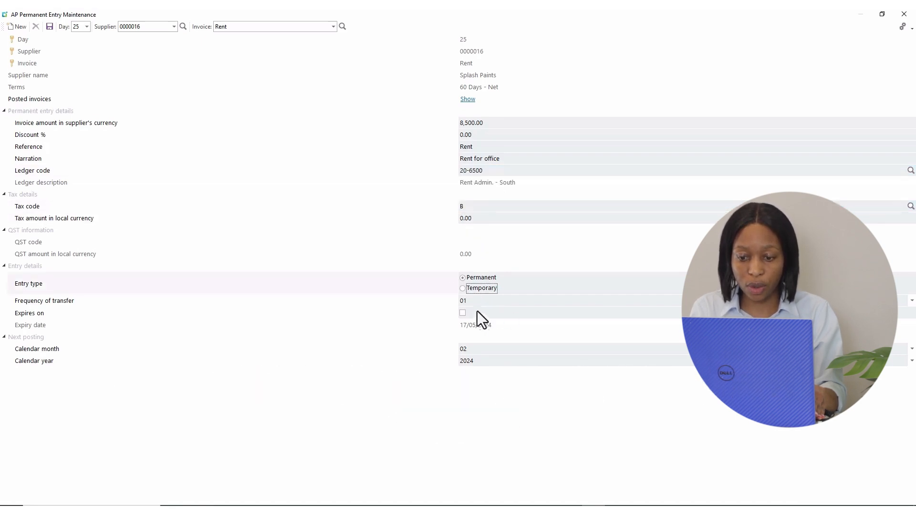
{"action": "key", "text": "Tab"}
{"action": "key", "text": "Tab"}
{"action": "key", "text": "Tab"}
{"action": "key", "text": "Tab"}
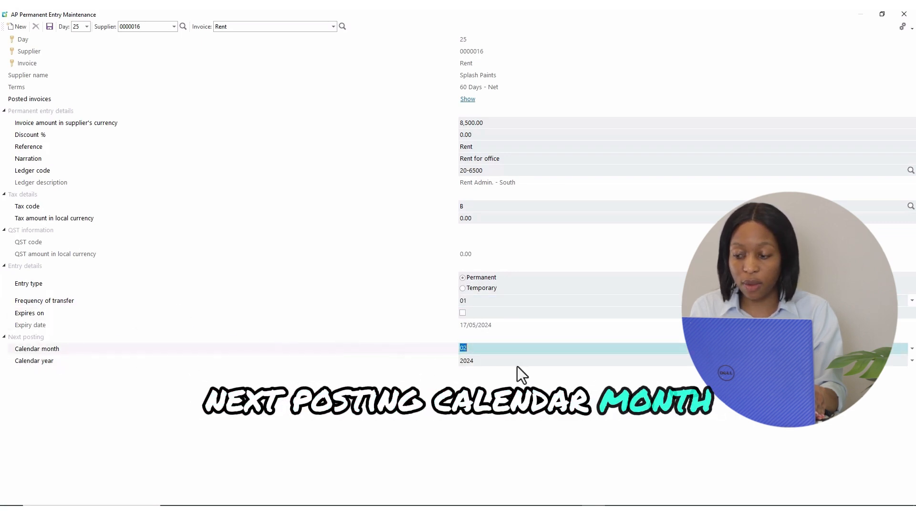
{"action": "left_click", "coordinate": [911, 350]}
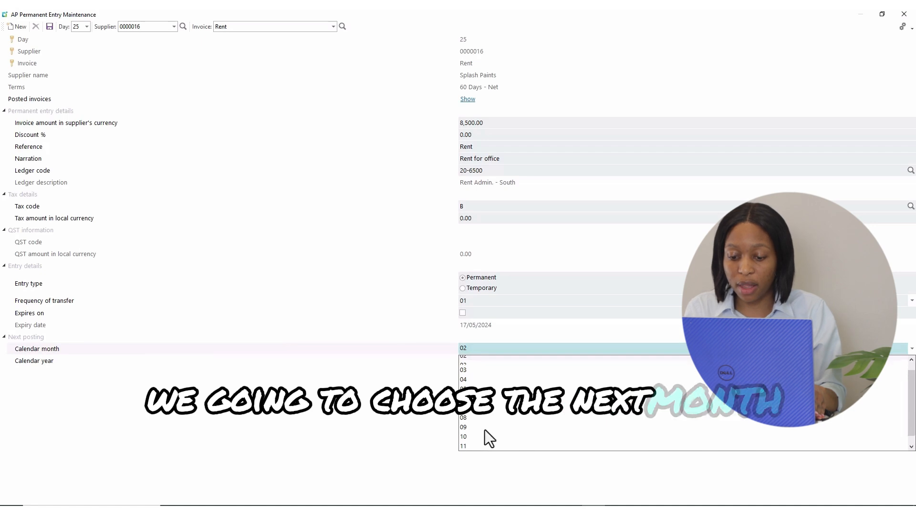
{"action": "left_click", "coordinate": [466, 430]}
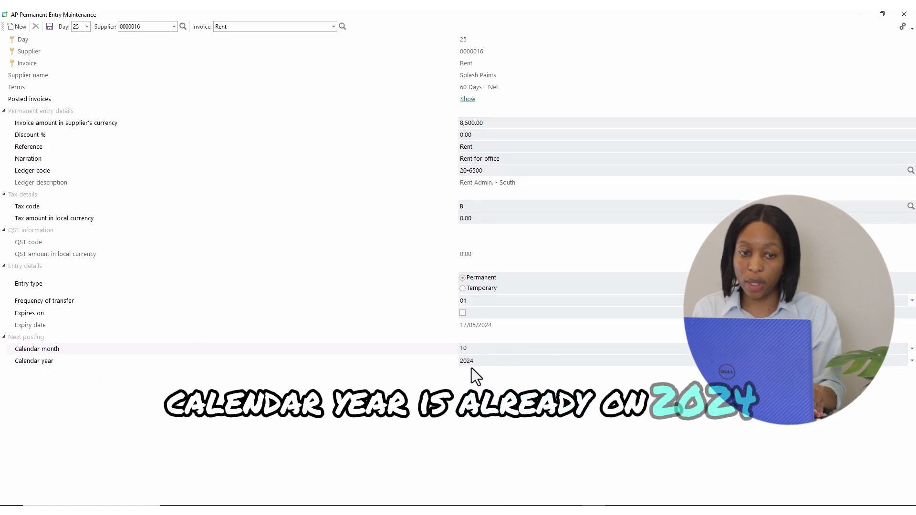
{"action": "left_click", "coordinate": [50, 26]}
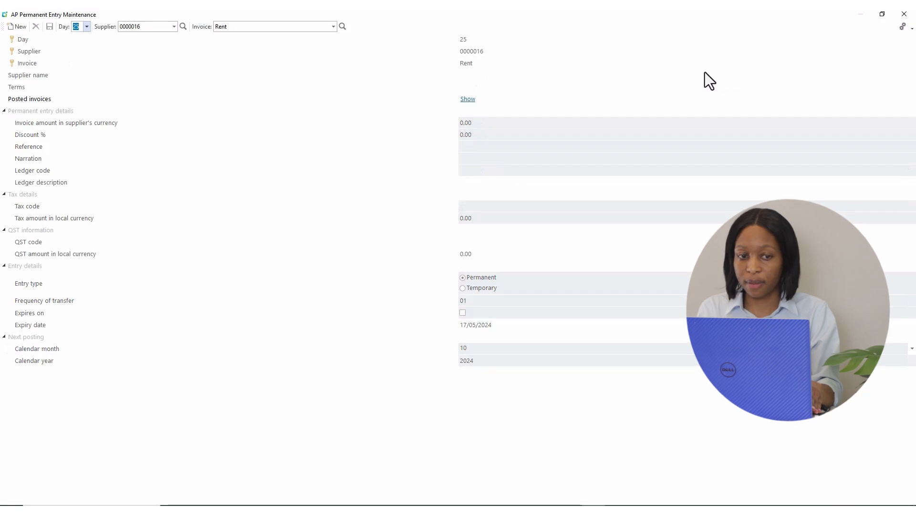
{"action": "left_click", "coordinate": [905, 14]}
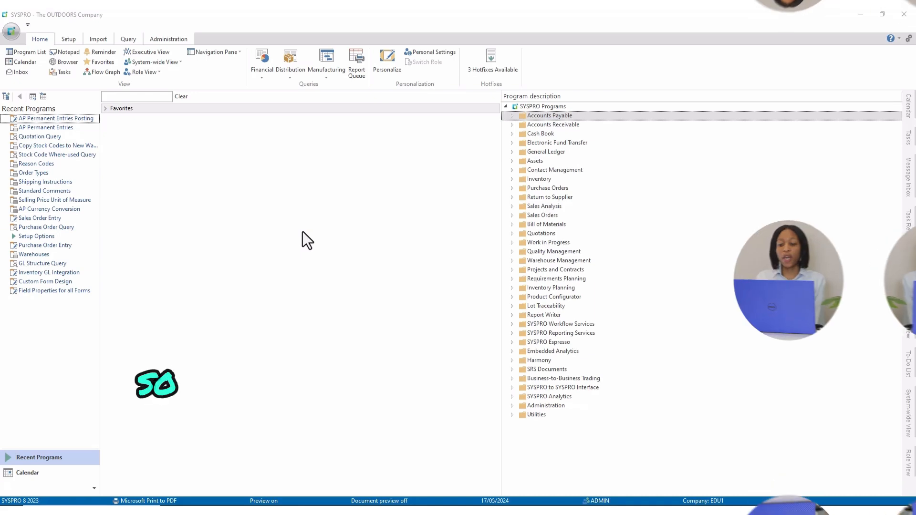
Step: Open AP Permanent Entries Posting from the Accounts Payable invoice processing programs and maximize its window
{"action": "left_click", "coordinate": [511, 115]}
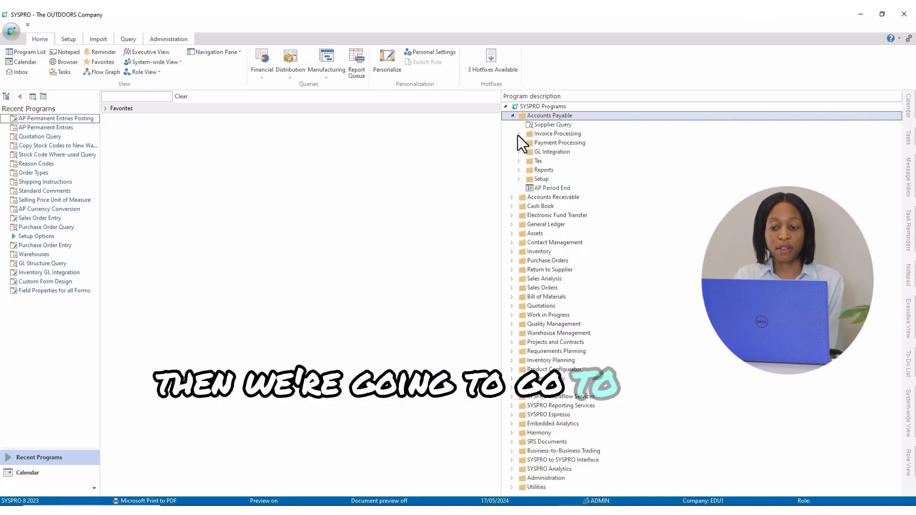
{"action": "left_click", "coordinate": [519, 134]}
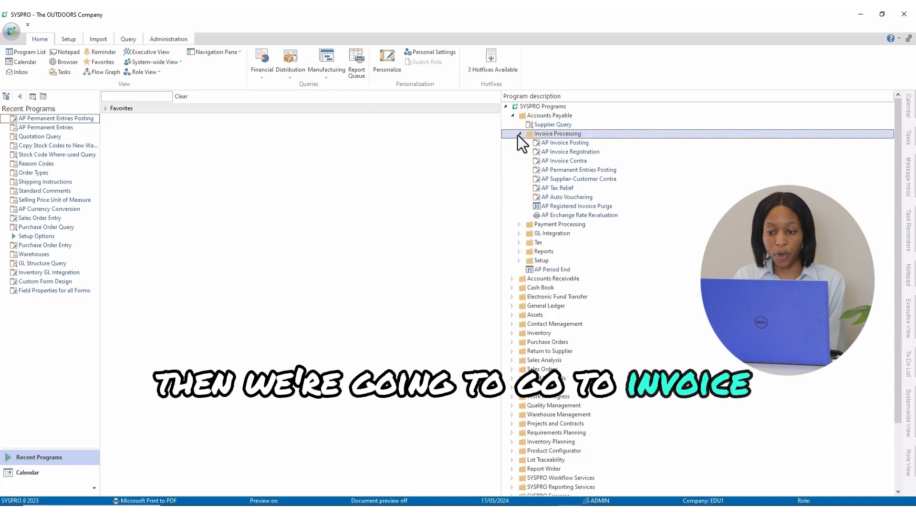
{"action": "double_click", "coordinate": [552, 171]}
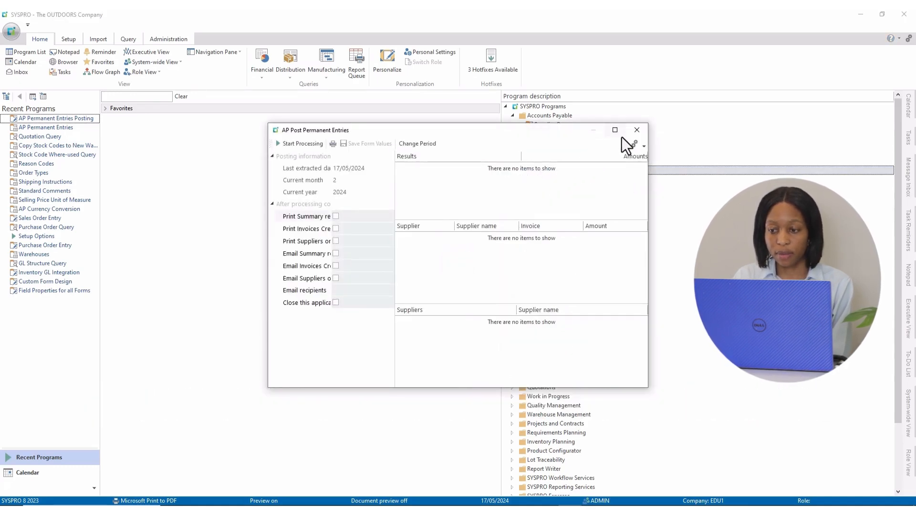
{"action": "left_click", "coordinate": [617, 131]}
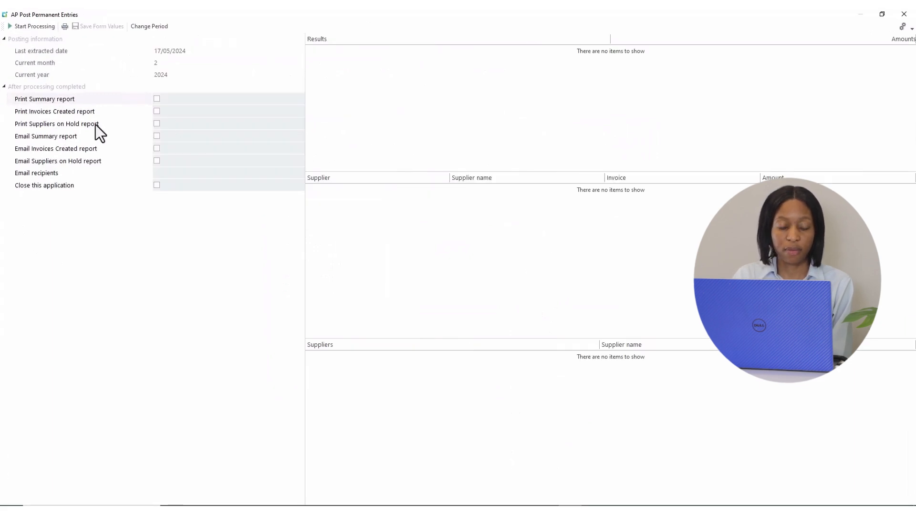
Step: Process the posting of the AP permanent entries and close the posting window
{"action": "left_click", "coordinate": [27, 28]}
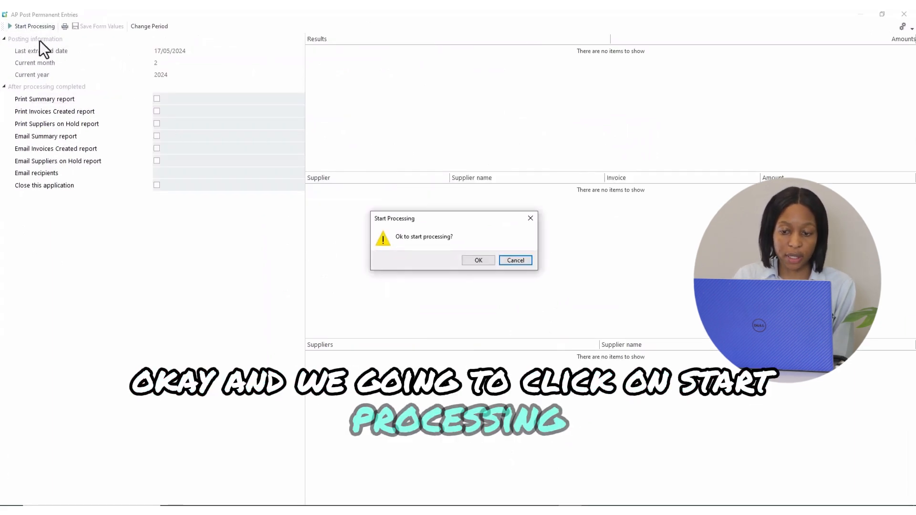
{"action": "left_click", "coordinate": [478, 263]}
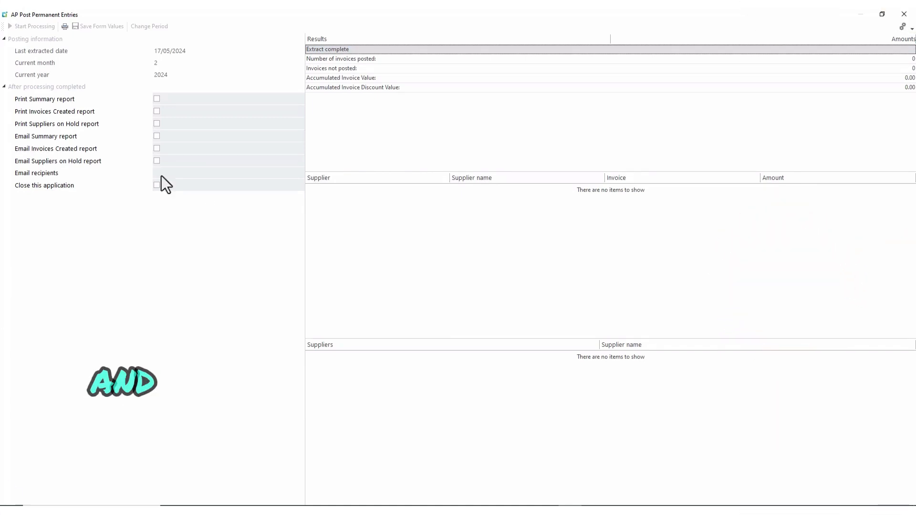
{"action": "left_click", "coordinate": [909, 17]}
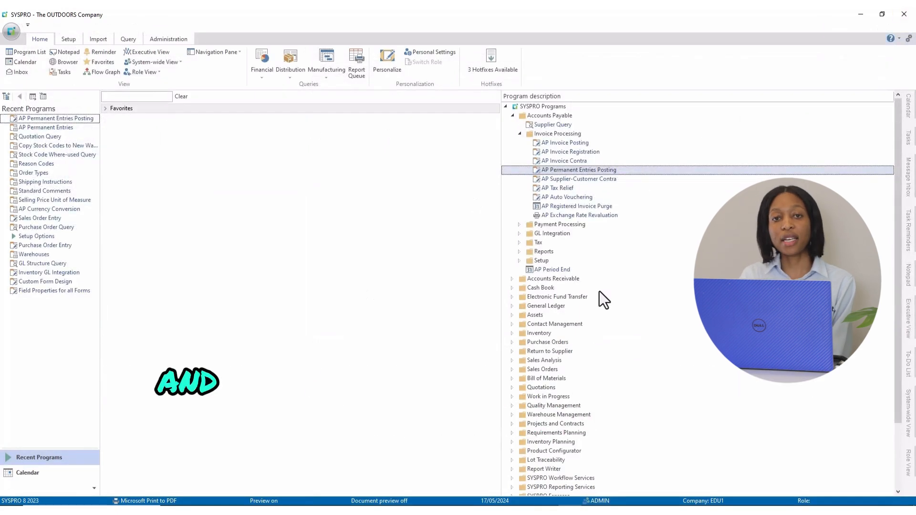